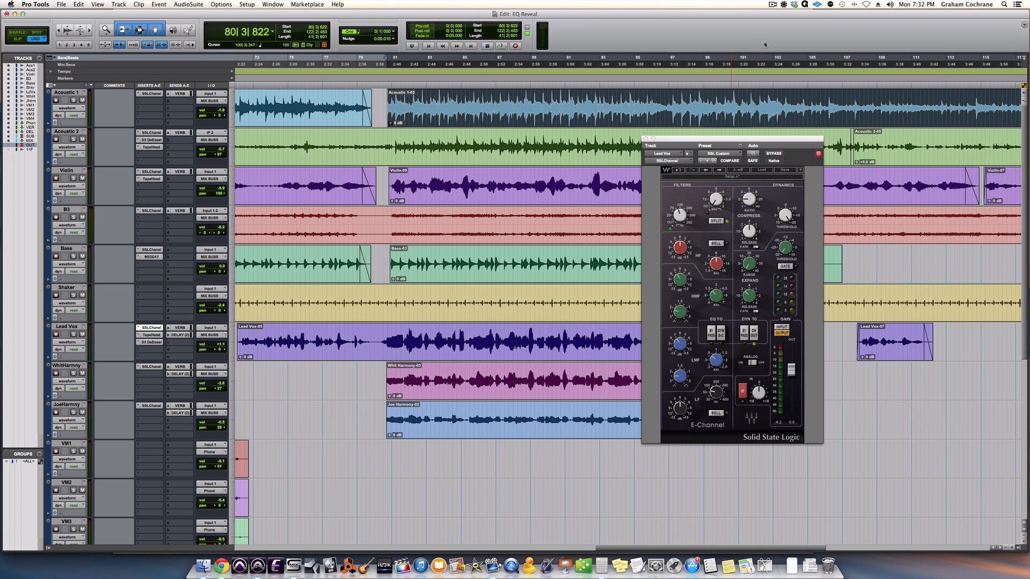
# - Solo the Lead Vox track during playback and mute its VERB and DELAY sends
pyautogui.press('space')
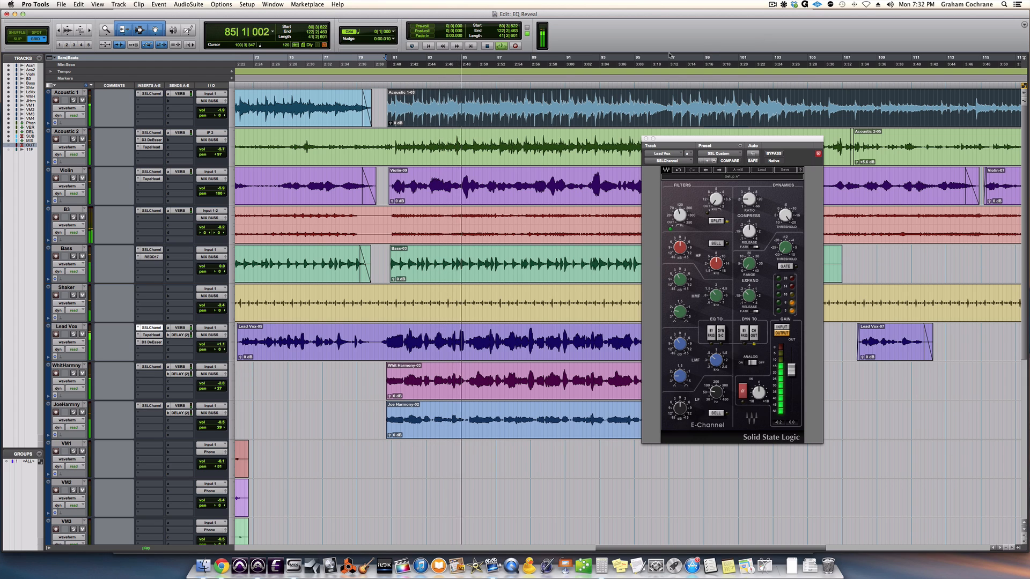
pyautogui.click(73, 334)
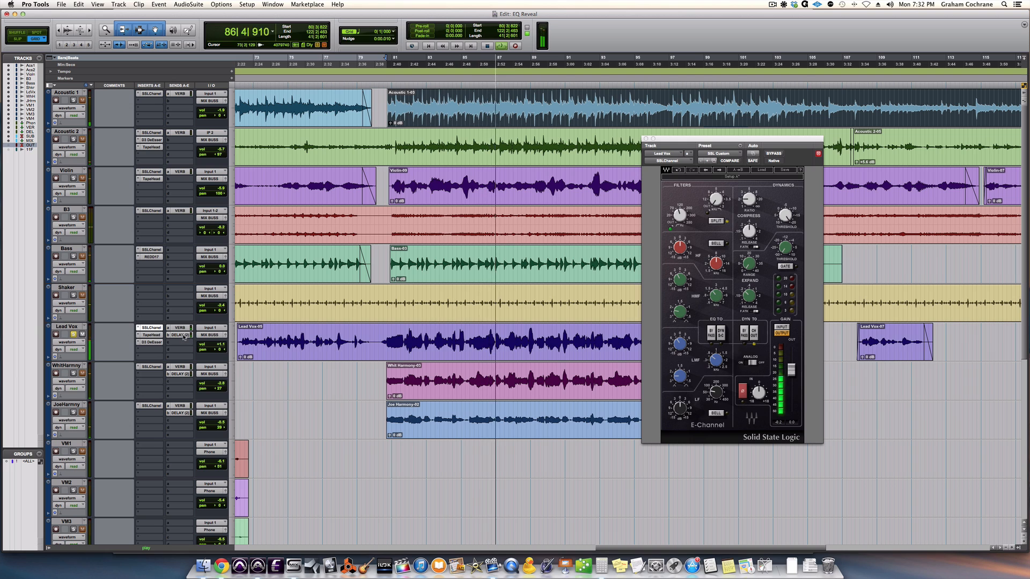
pyautogui.keyDown('super'); pyautogui.click(183, 335); pyautogui.keyUp('super')
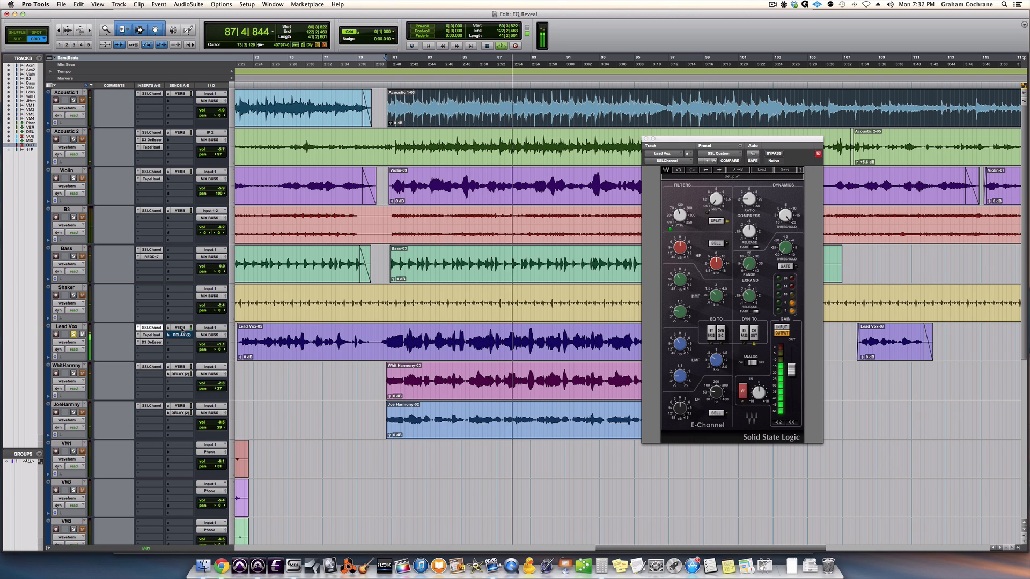
pyautogui.keyDown('super'); pyautogui.click(182, 328); pyautogui.keyUp('super')
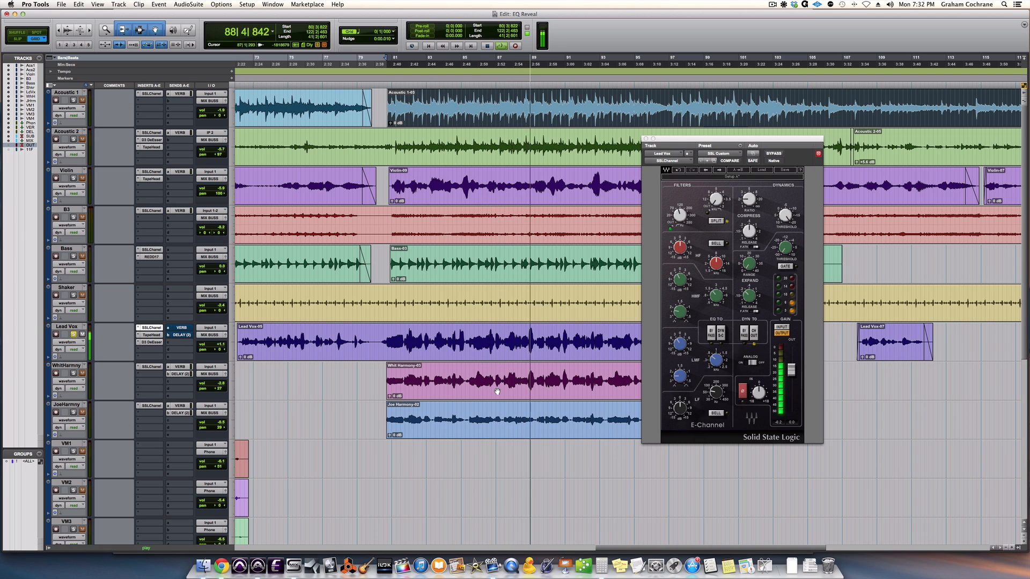
pyautogui.press('space')
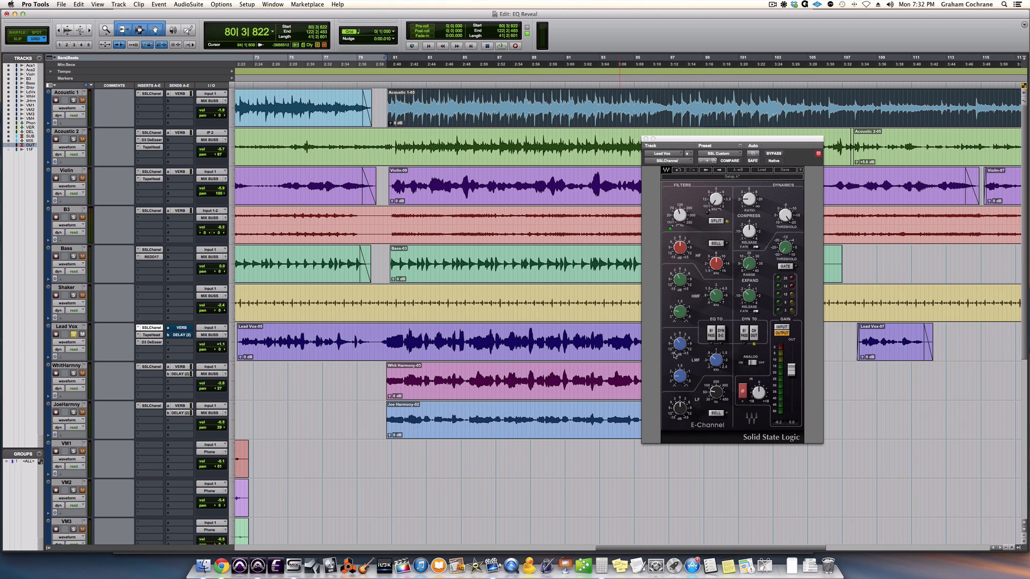
# - Play the soloed Lead Vox and listen to it with the SSLChannel EQ section bypassed and active
pyautogui.press('space')
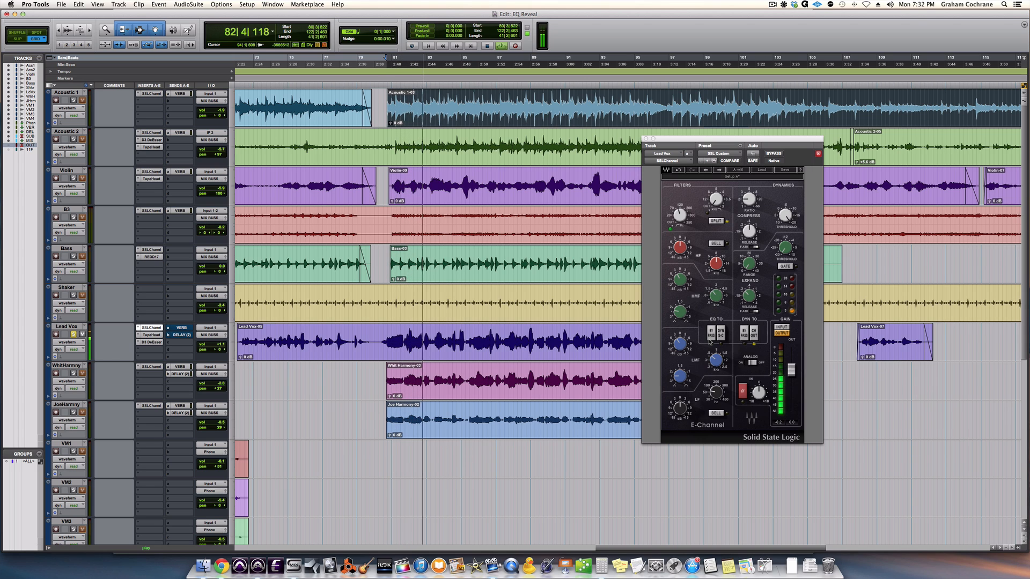
pyautogui.press('space')
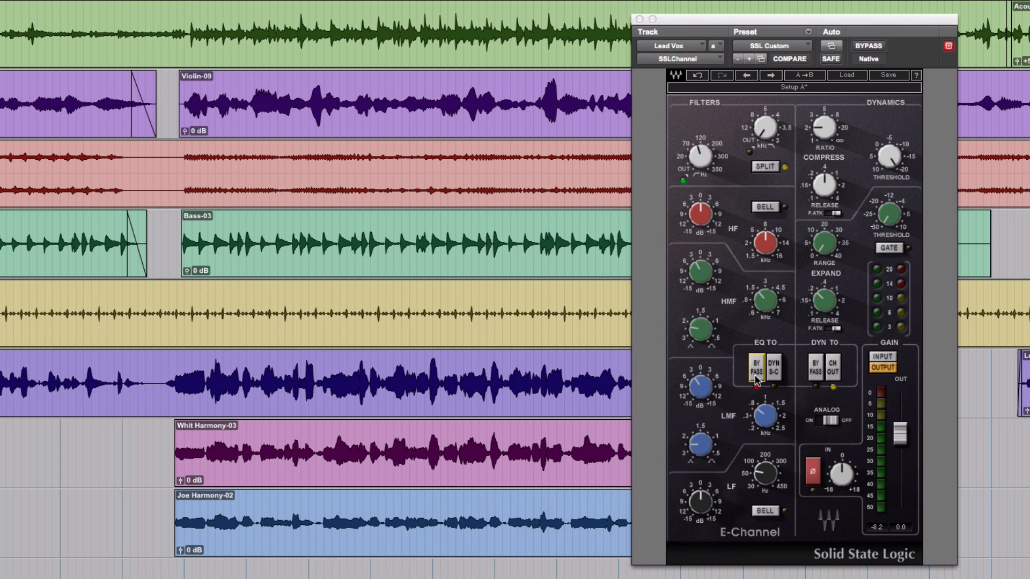
pyautogui.press('space')
pyautogui.click(756, 376)
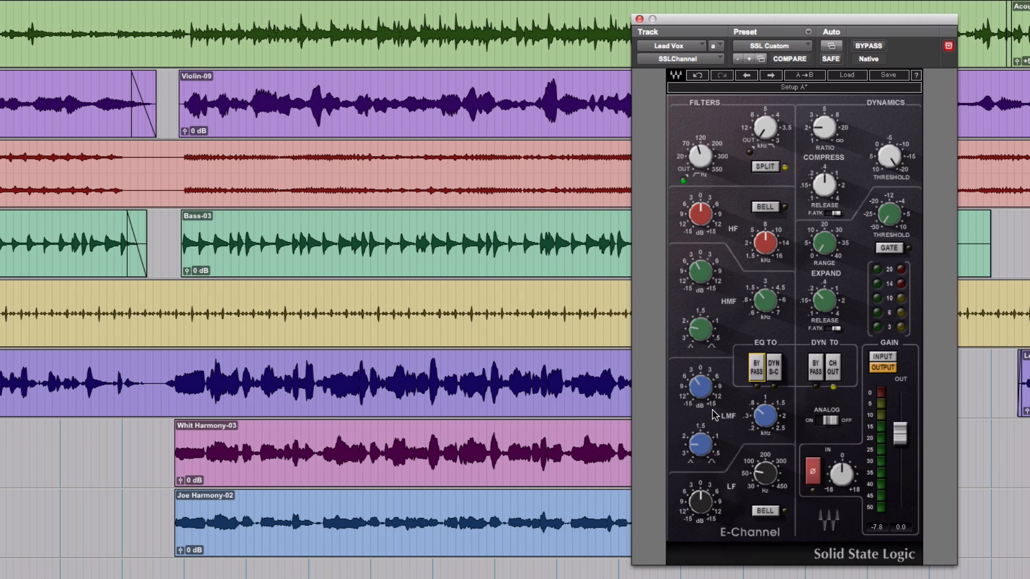
# - Audition exaggerated LMF and HMF gain boosts on the Lead Vox EQ, returning each band to its slight cut
pyautogui.click(764, 418)
pyautogui.press('space')
pyautogui.moveTo(702, 382); pyautogui.dragTo(703, 398)
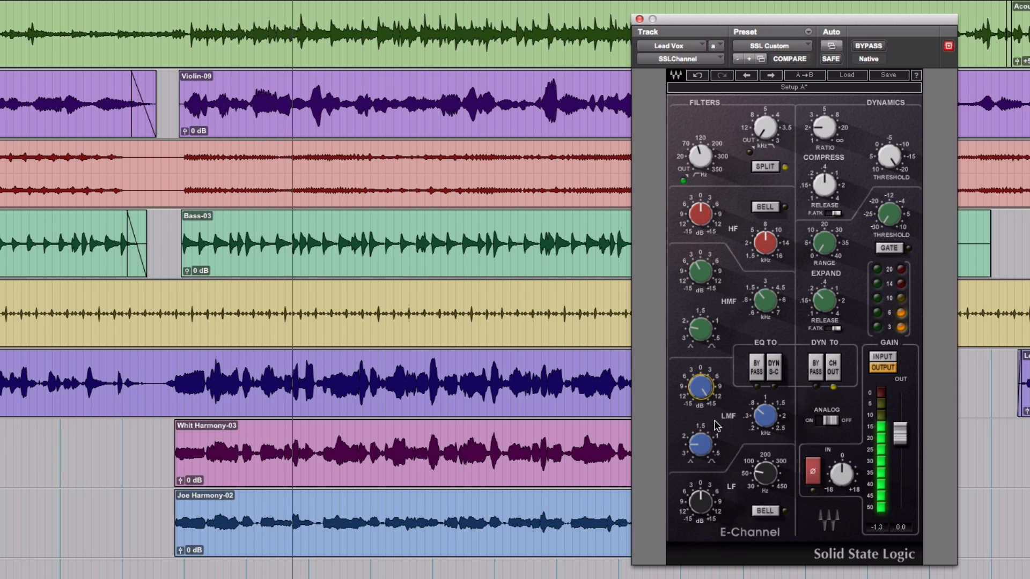
pyautogui.press('space')
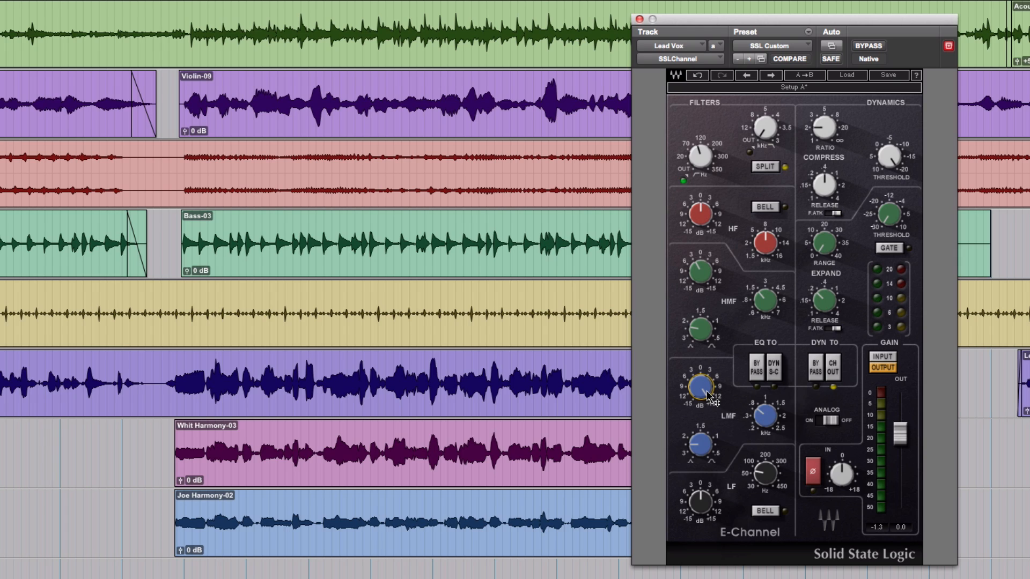
pyautogui.moveTo(707, 396)
pyautogui.moveTo(707, 395); pyautogui.dragTo(707, 435)
pyautogui.moveTo(705, 279); pyautogui.dragTo(706, 233)
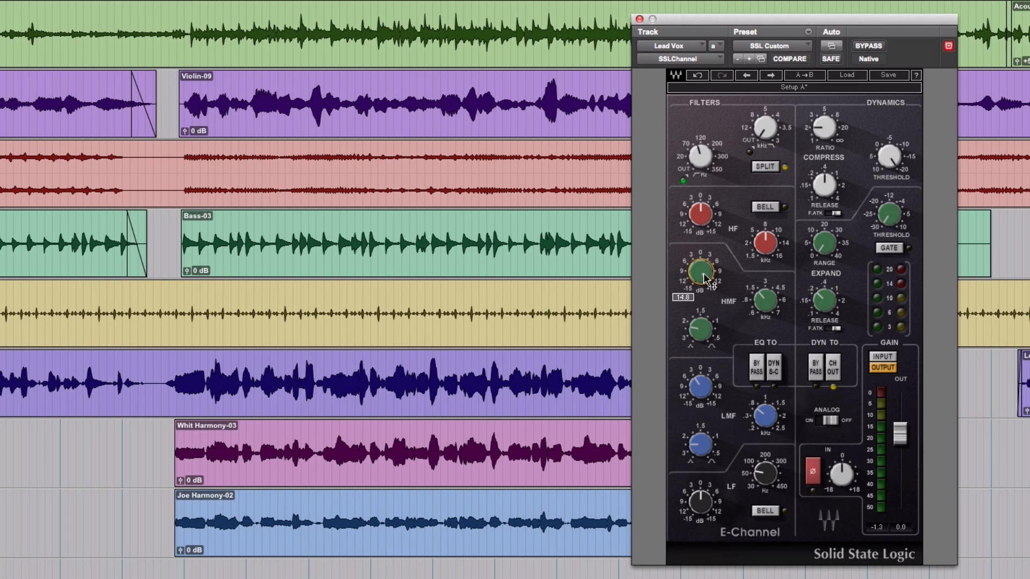
pyautogui.moveTo(706, 279); pyautogui.dragTo(706, 323)
# - Compare the Lead Vox with its EQ bypassed and active by toggling the EQ bypass around playback, ending with the EQ active
pyautogui.click(756, 365)
pyautogui.press('space')
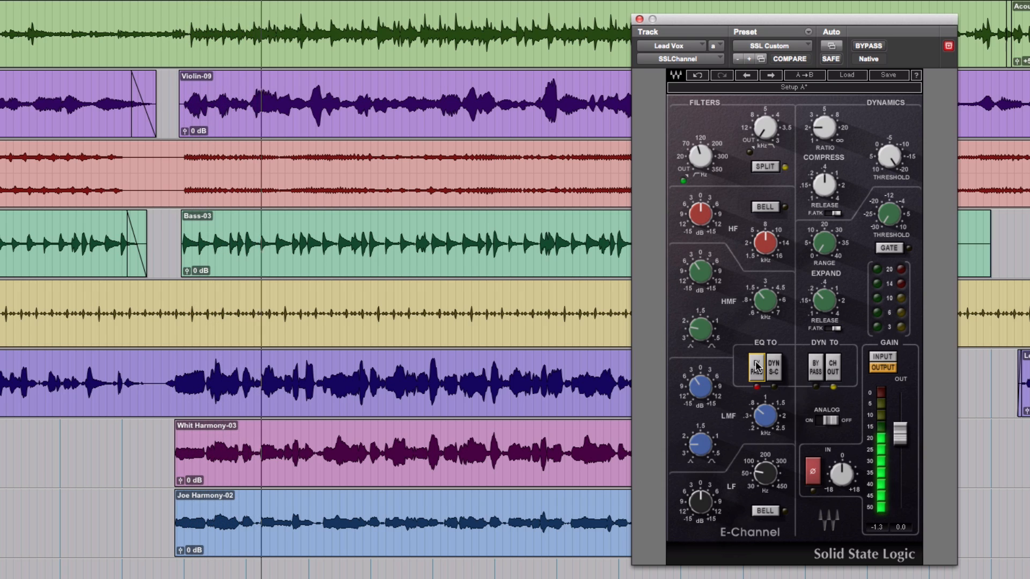
pyautogui.press('space')
pyautogui.click(756, 366)
pyautogui.press('space')
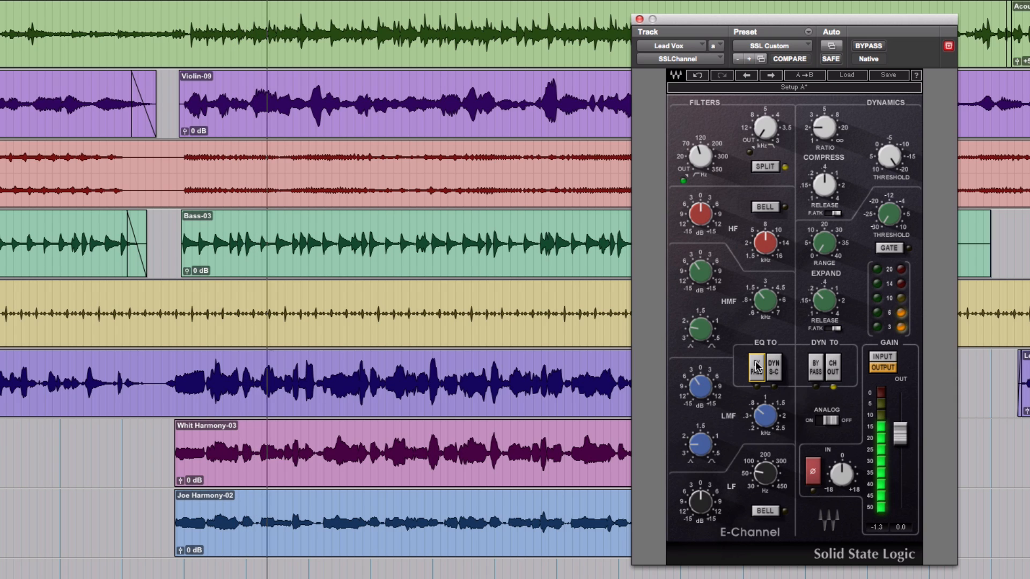
pyautogui.click(757, 368)
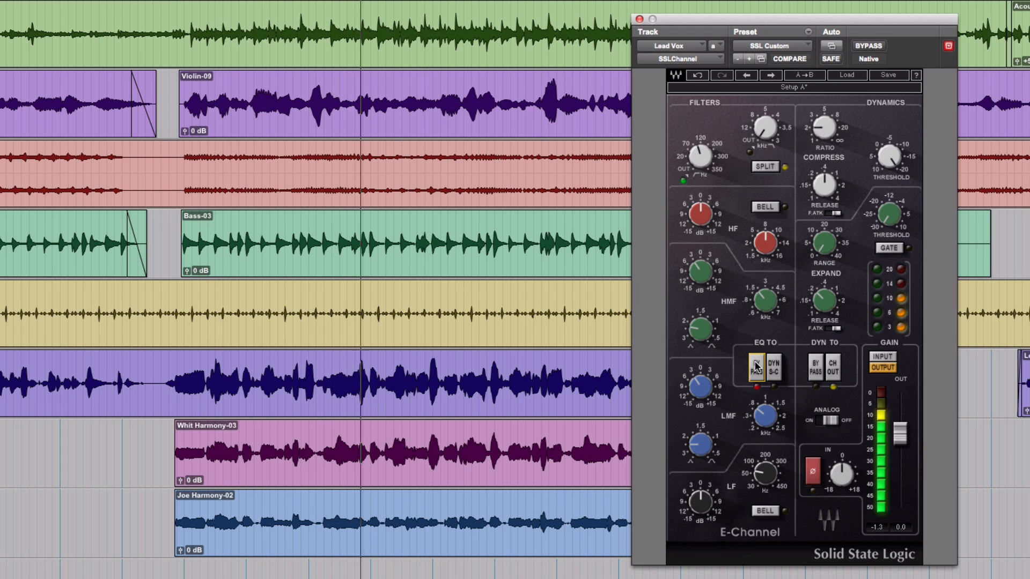
pyautogui.click(756, 367)
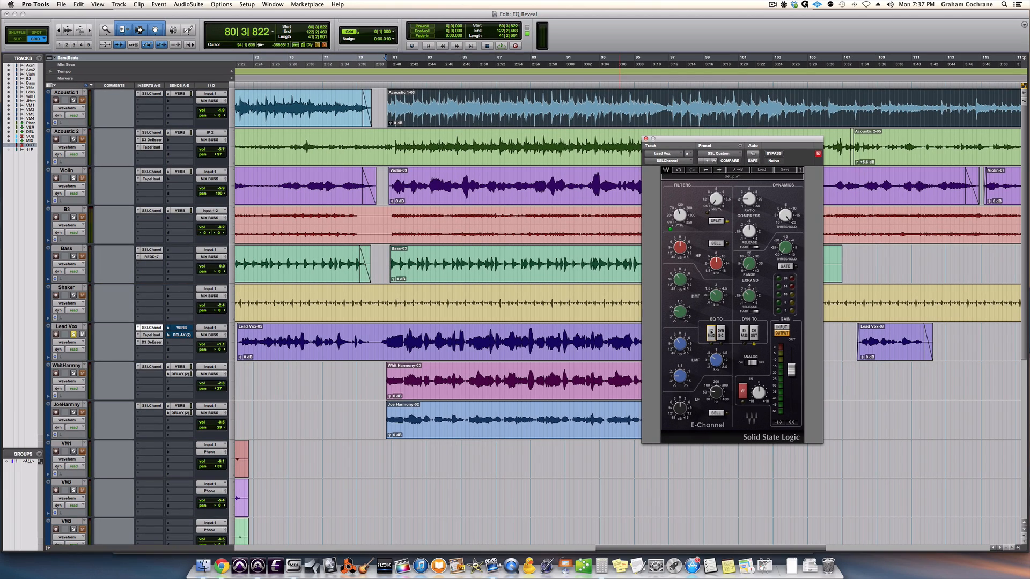
# - Close the Lead Vox plug-in, switch the solo to Acoustic 1 with its VERB send muted, and open its SSLChannel plug-in during playback
pyautogui.click(646, 138)
pyautogui.click(73, 335)
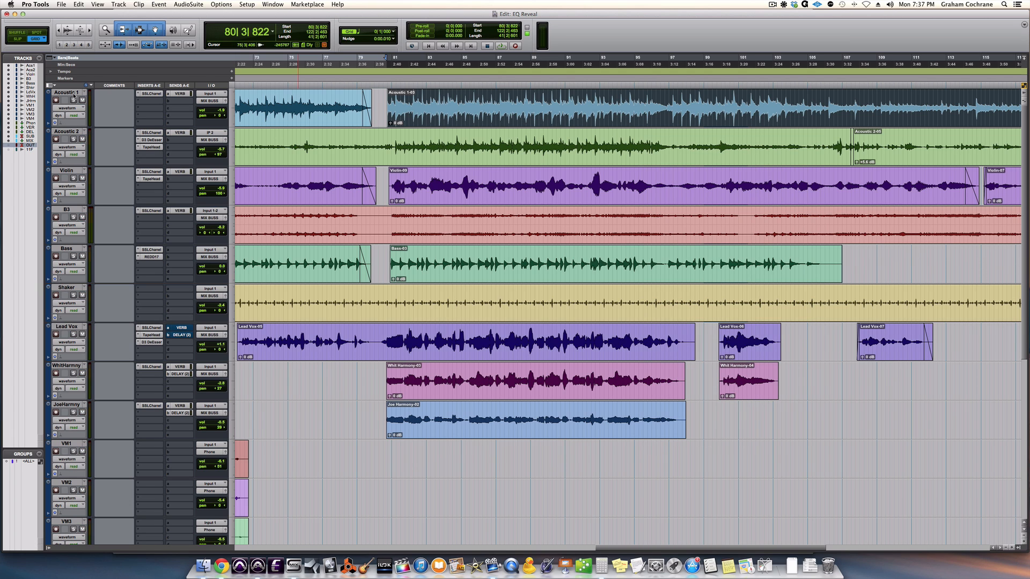
pyautogui.click(74, 100)
pyautogui.press('space')
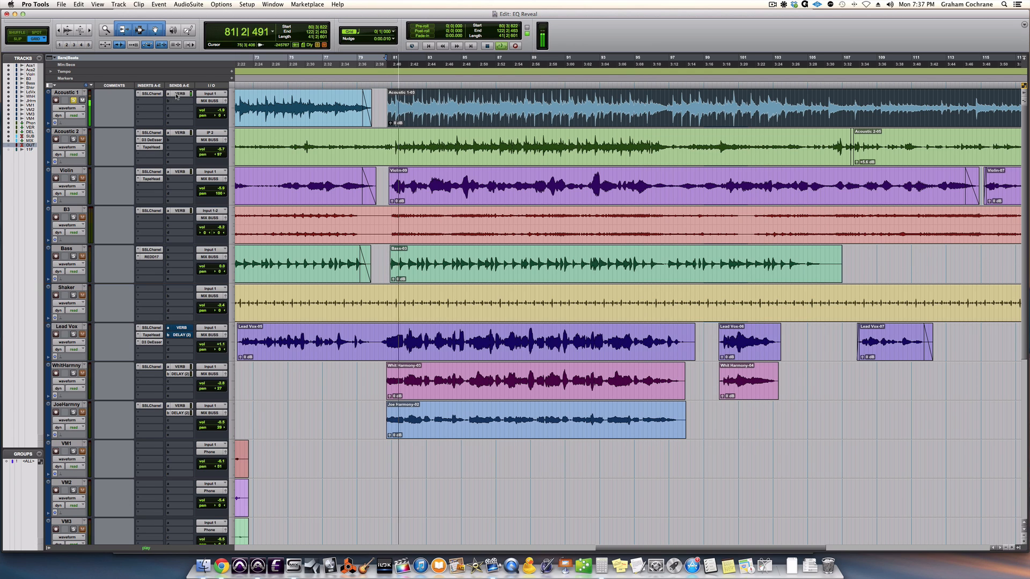
pyautogui.click(152, 94)
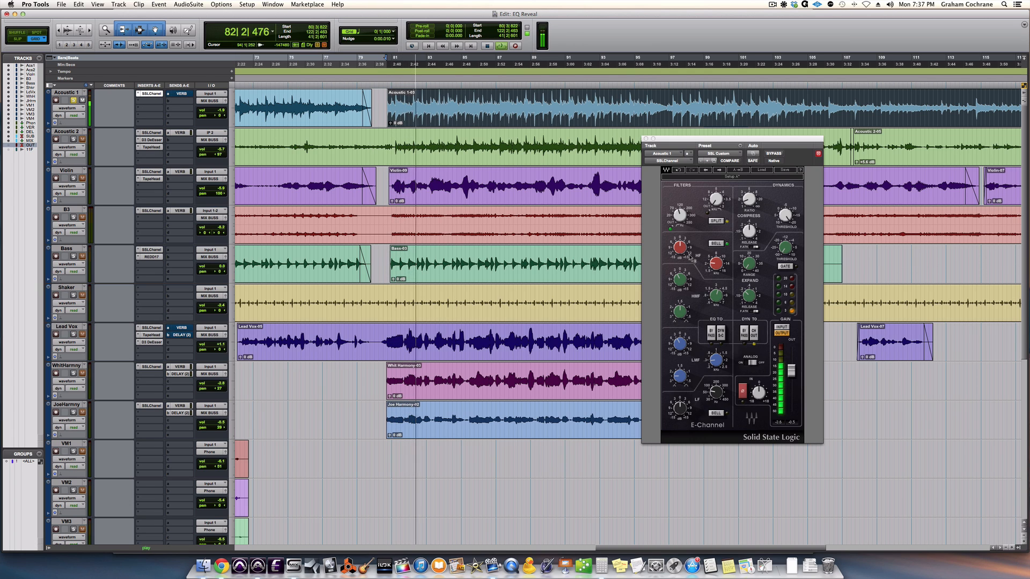
# - Listen to Acoustic 1 with its SSLChannel EQ section bypassed, and reactivate the EQ
pyautogui.click(712, 336)
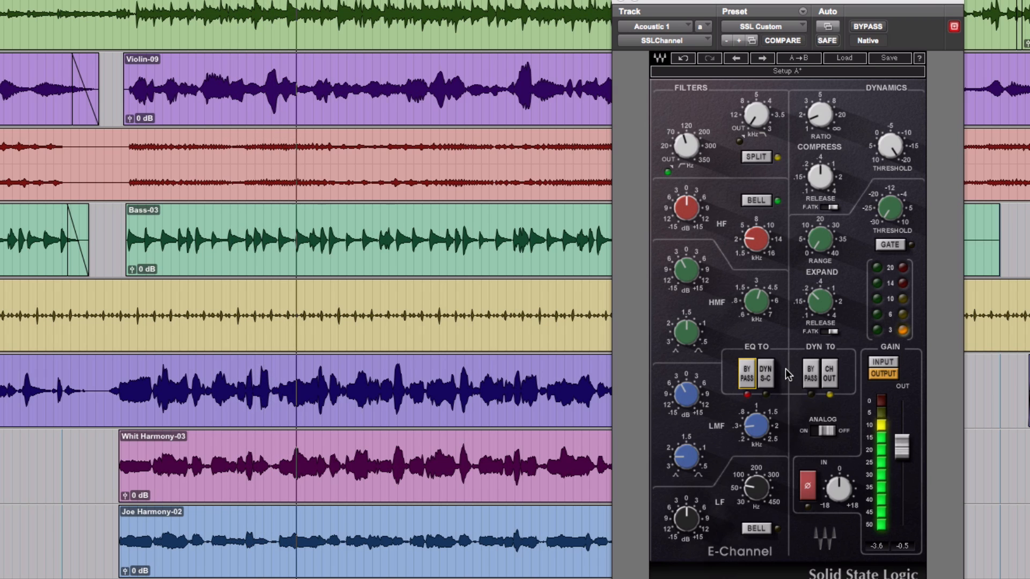
pyautogui.press('space')
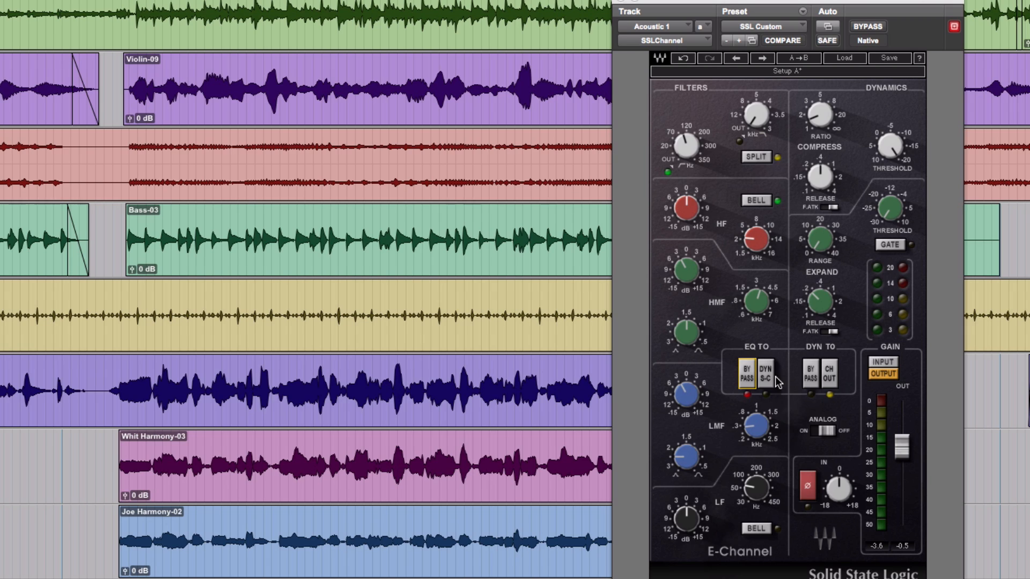
pyautogui.click(750, 429)
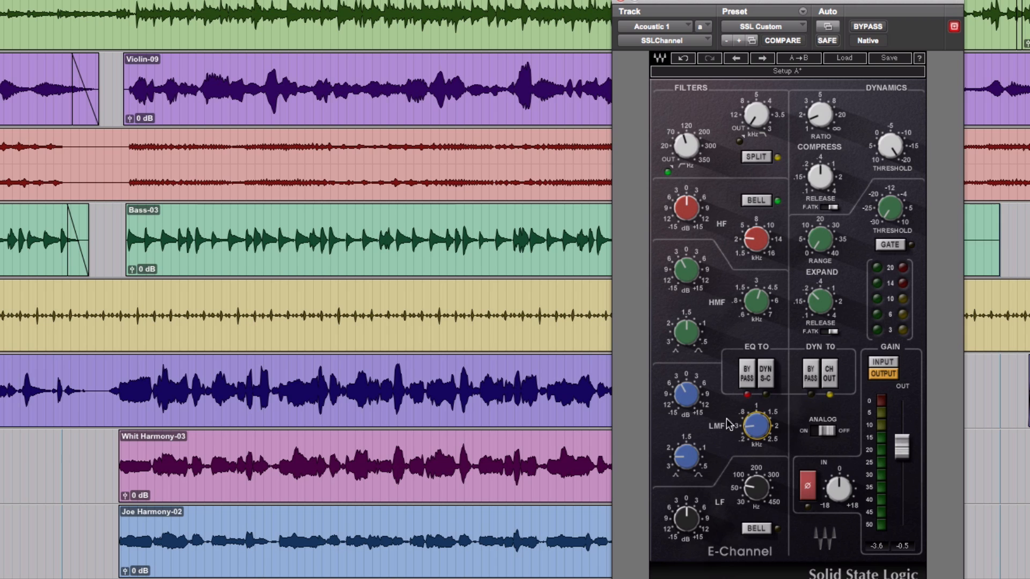
pyautogui.click(747, 374)
# - Audition exaggerated LMF and HMF gain boosts on Acoustic 1, taking HMF to 15.0 dB, and return both bands to slight cuts
pyautogui.press('space')
pyautogui.moveTo(690, 399); pyautogui.dragTo(690, 398)
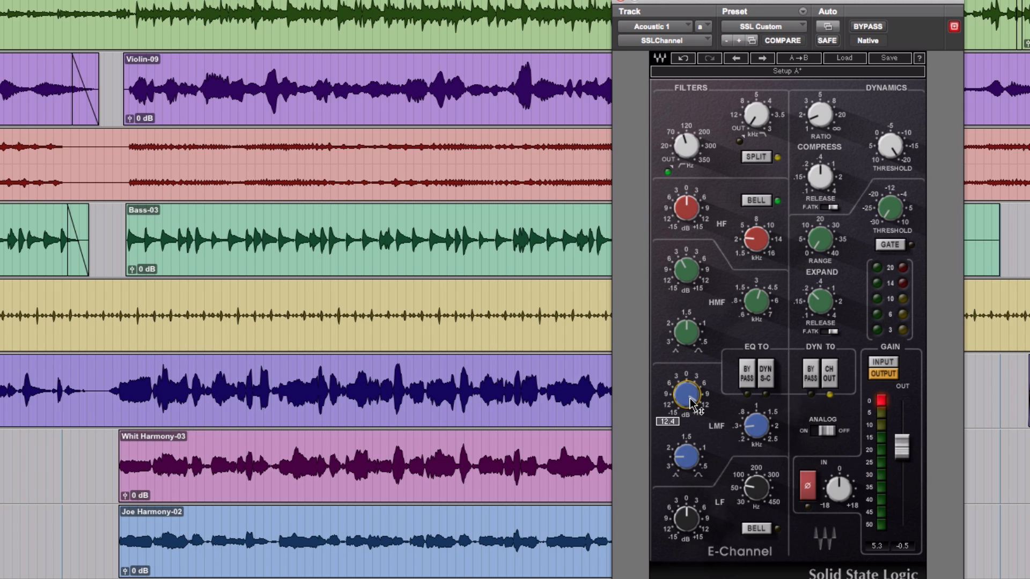
pyautogui.moveTo(692, 403); pyautogui.dragTo(692, 437)
pyautogui.moveTo(757, 300)
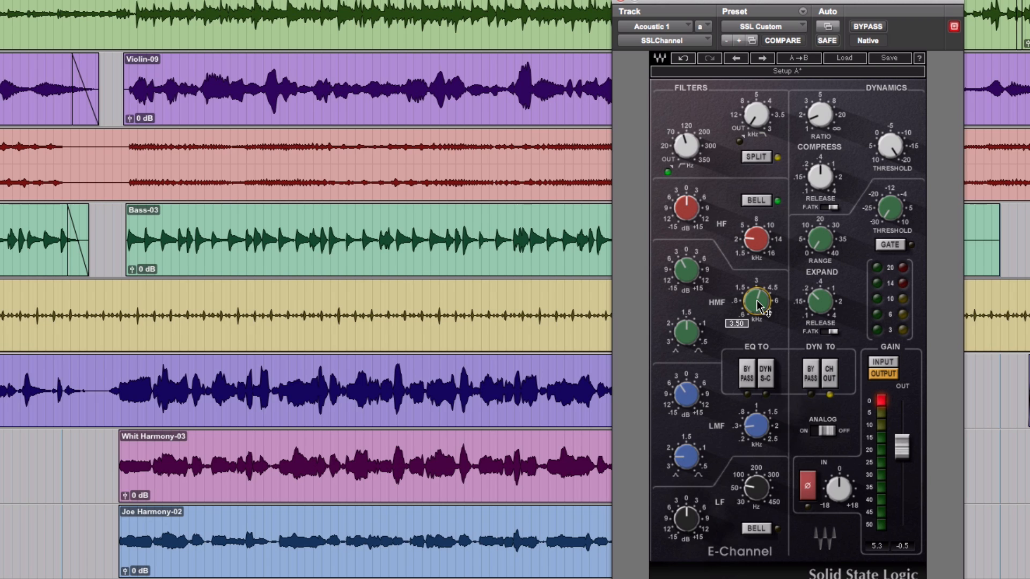
pyautogui.moveTo(694, 274)
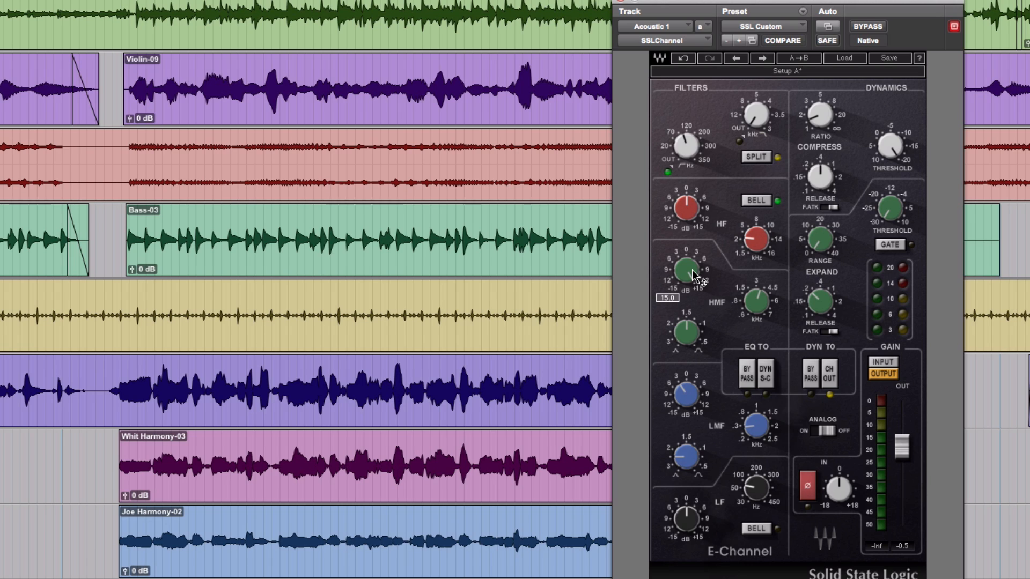
pyautogui.moveTo(693, 275); pyautogui.dragTo(692, 302)
# - Compare Acoustic 1 with its EQ bypassed and active by repeatedly toggling the EQ bypass during playback, ending with the EQ active
pyautogui.click(746, 377)
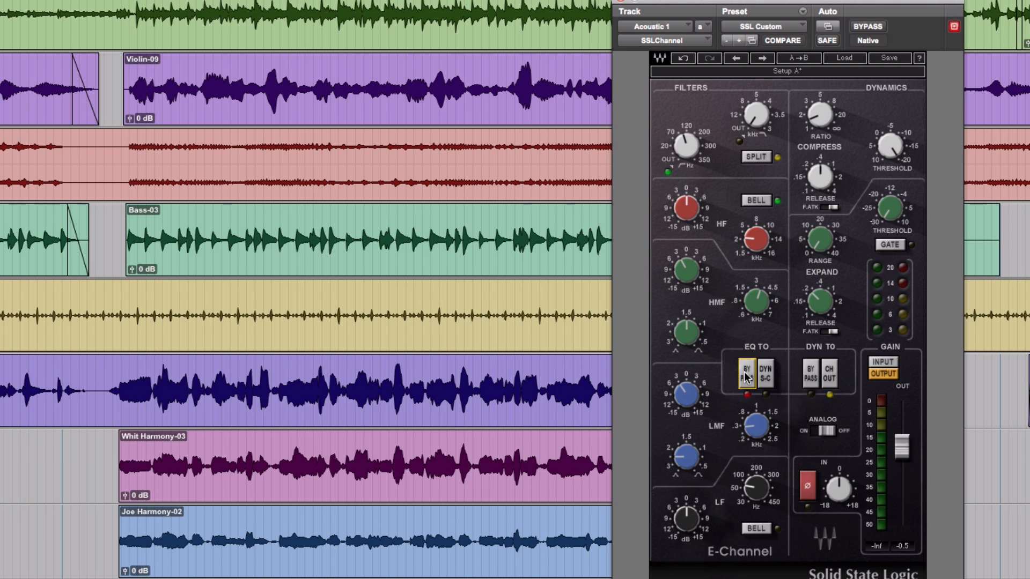
pyautogui.press('space')
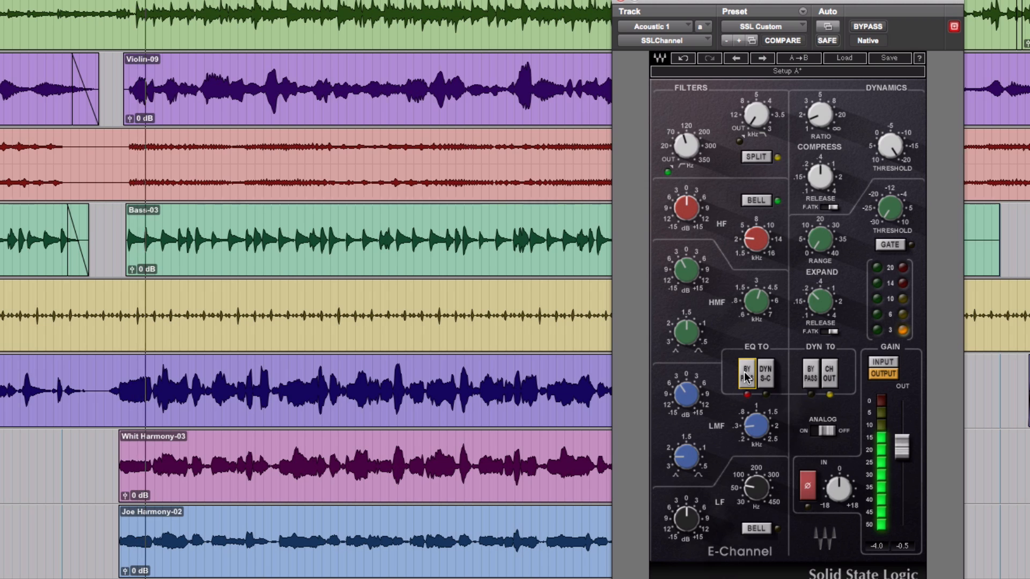
pyautogui.press('space')
pyautogui.click(747, 377)
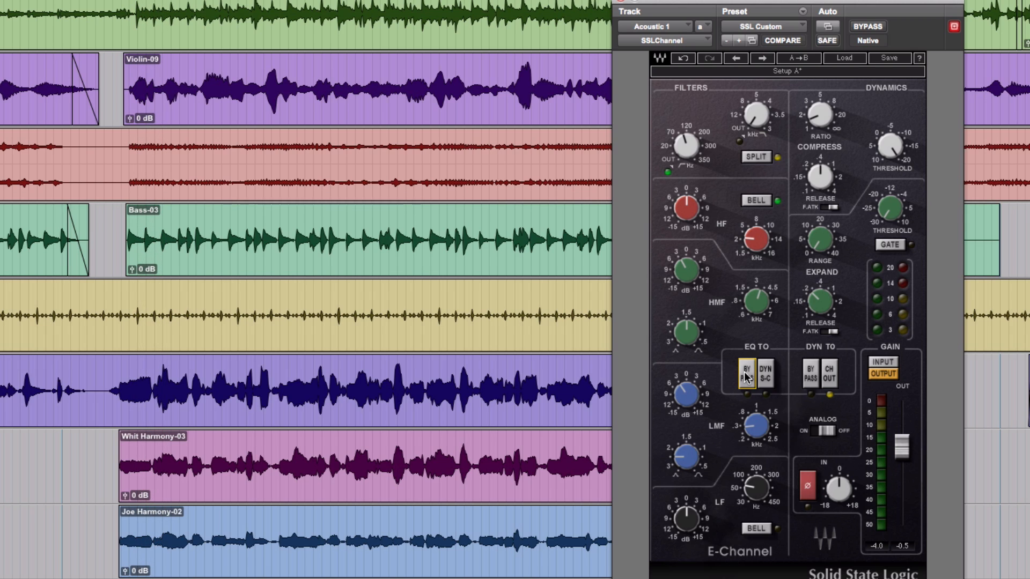
pyautogui.press('space')
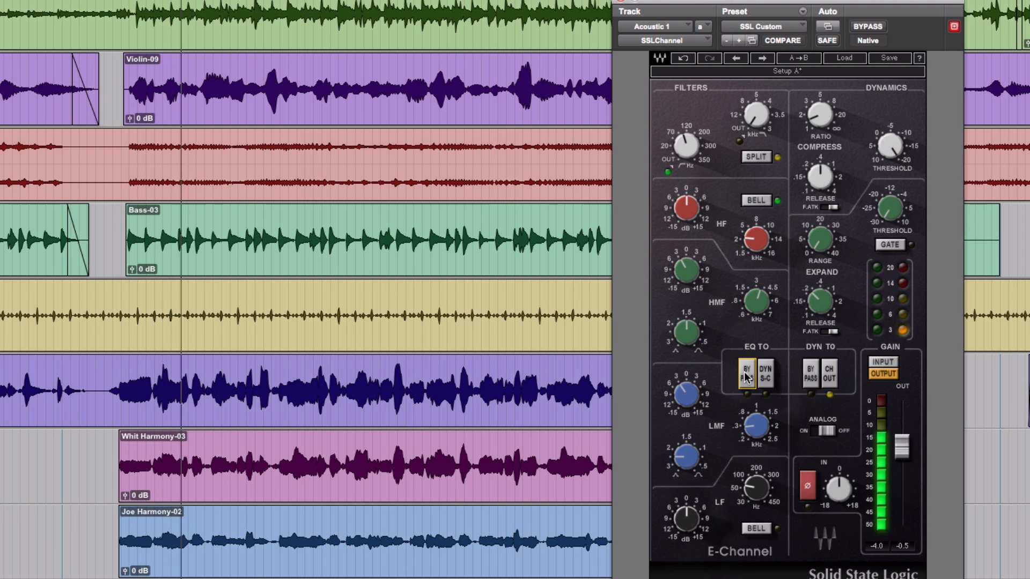
pyautogui.press('space')
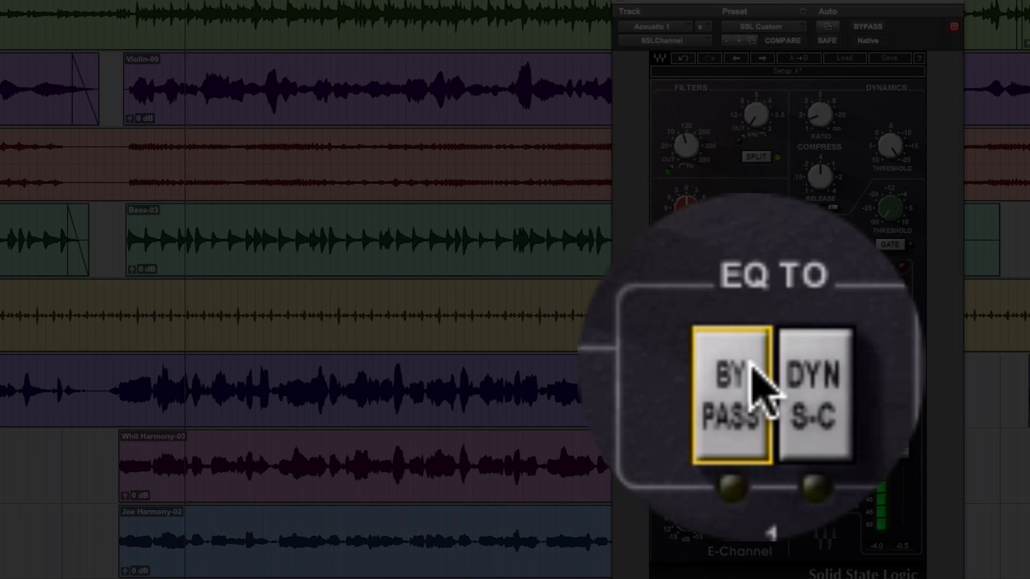
pyautogui.click(752, 364)
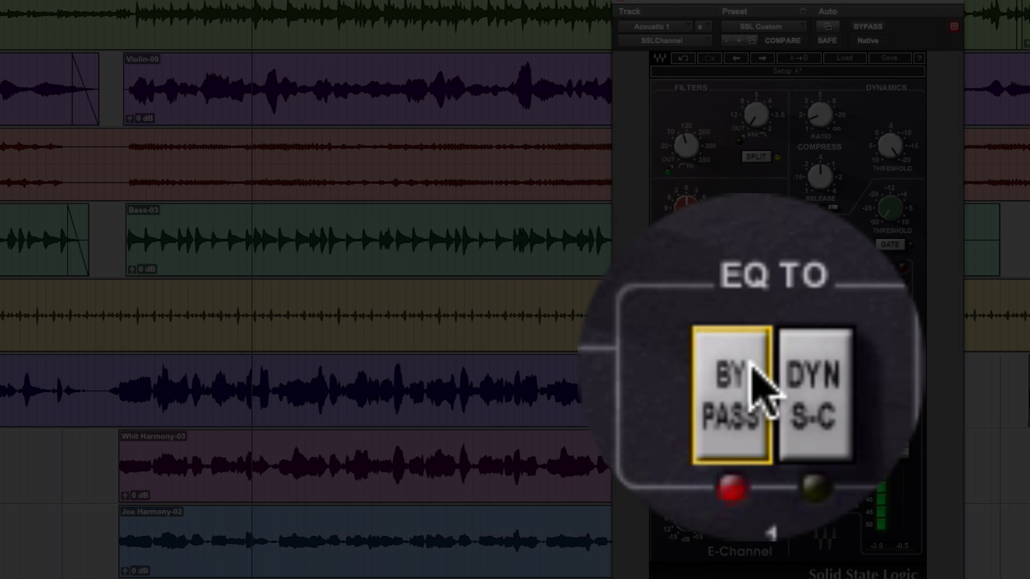
pyautogui.click(752, 365)
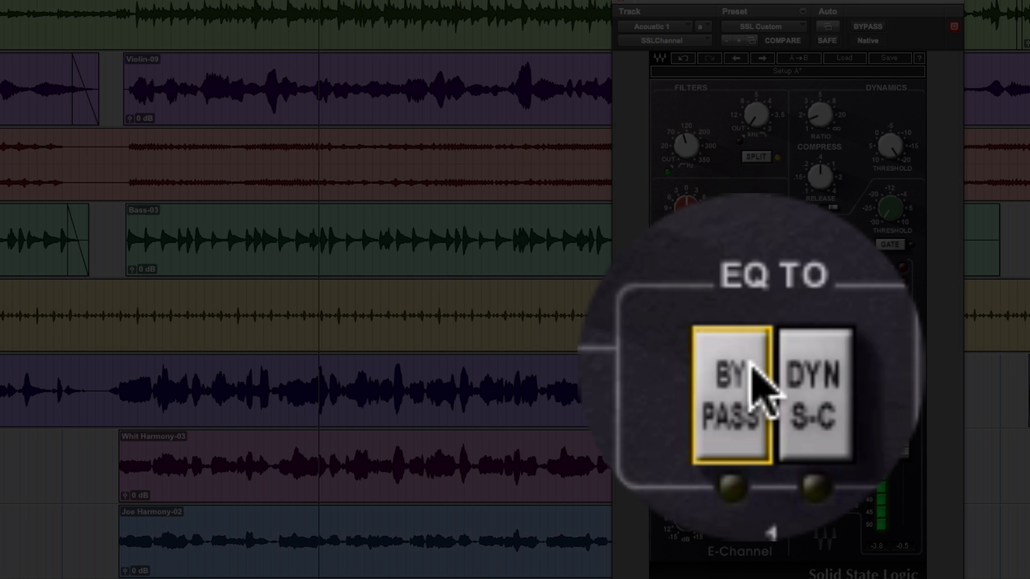
pyautogui.click(751, 365)
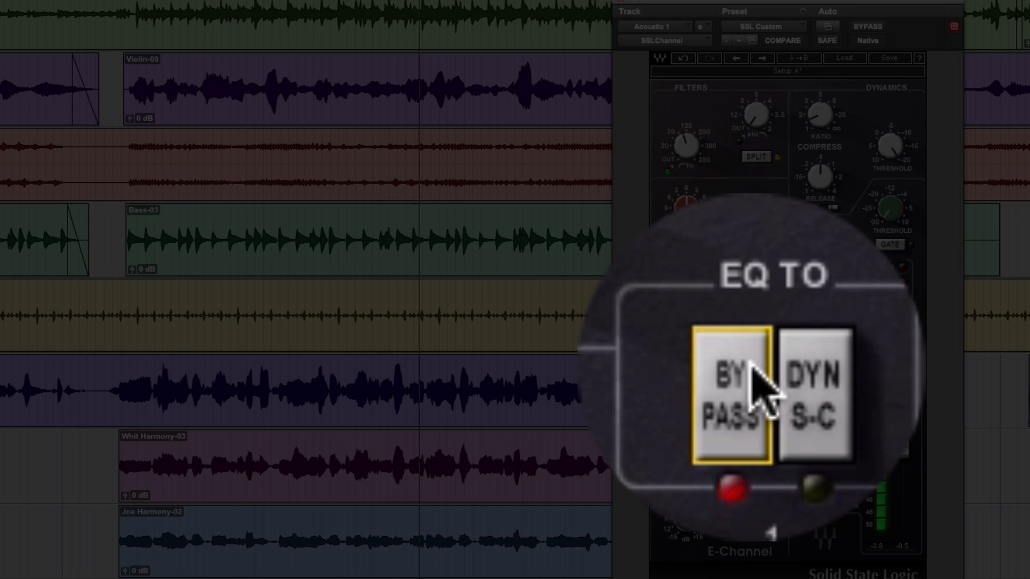
pyautogui.click(752, 364)
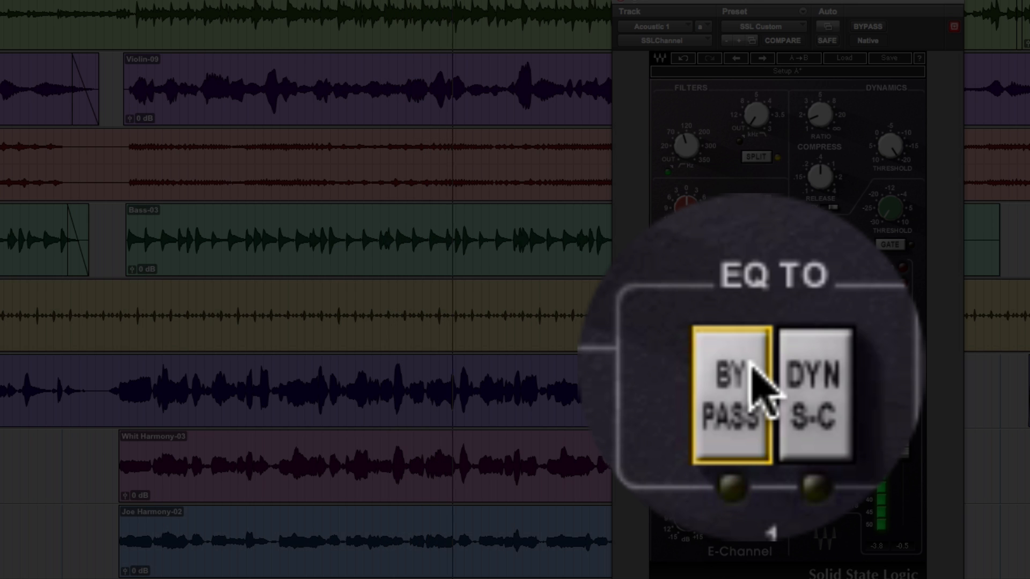